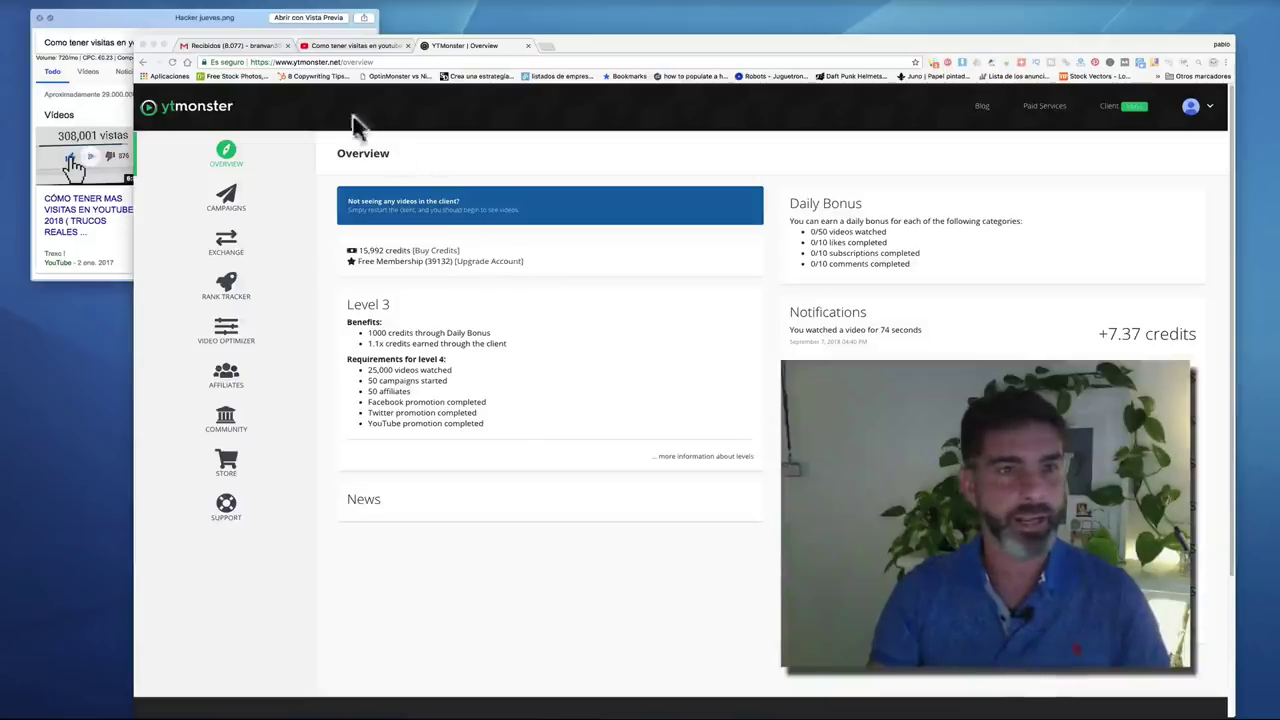
# Open the YouTube page of the video "Como tener visitas en youtube" and look over its title, description and comments.
pyautogui.click(366, 47)
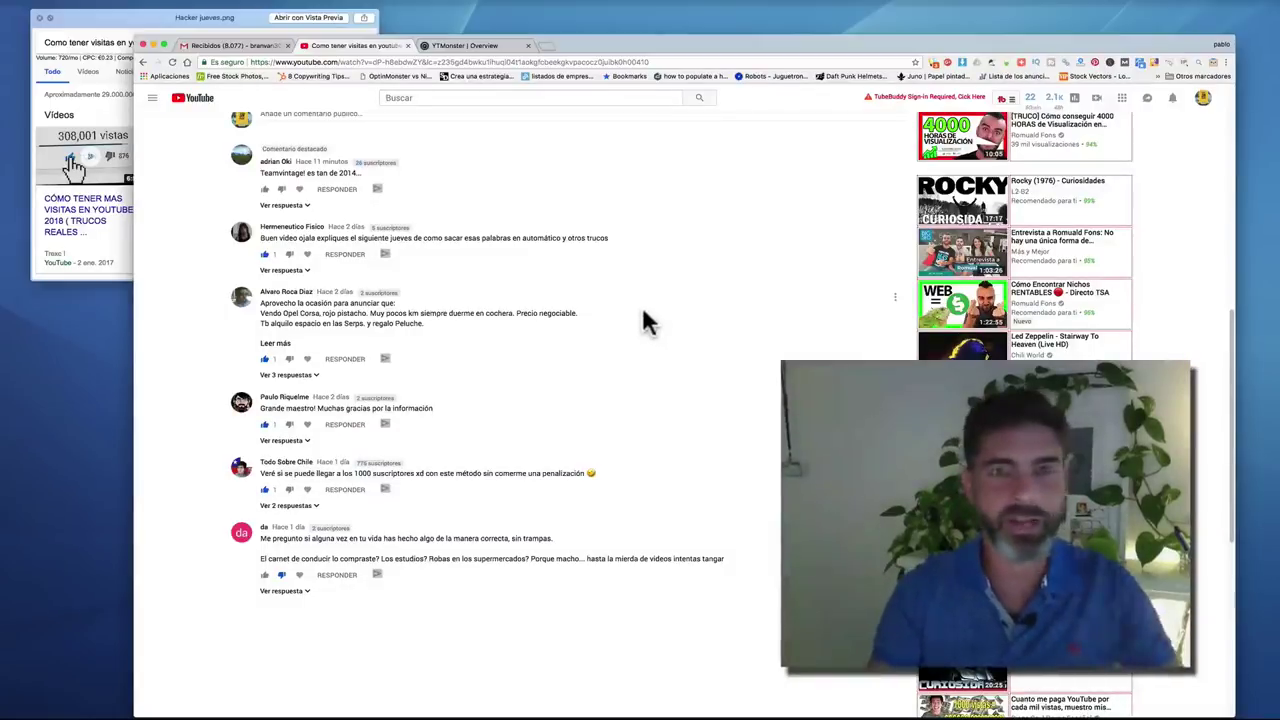
pyautogui.scroll(10, 645, 322)
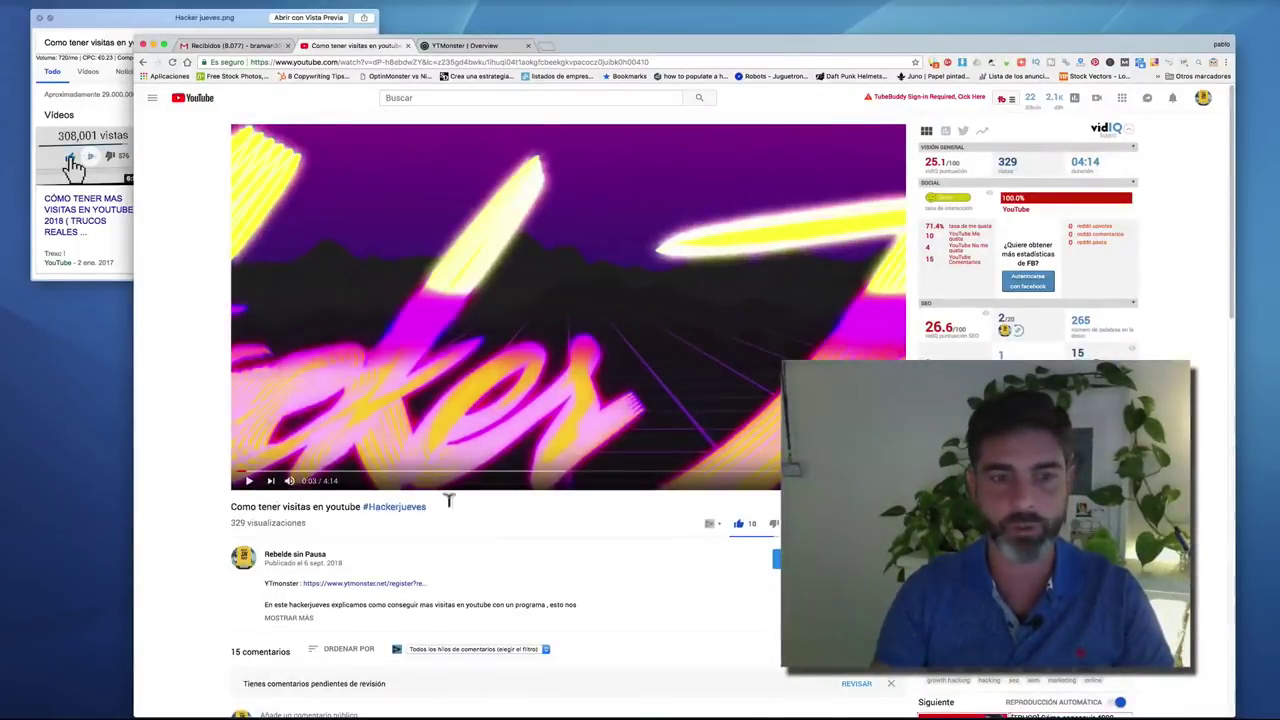
pyautogui.scroll(-3, 565, 500)
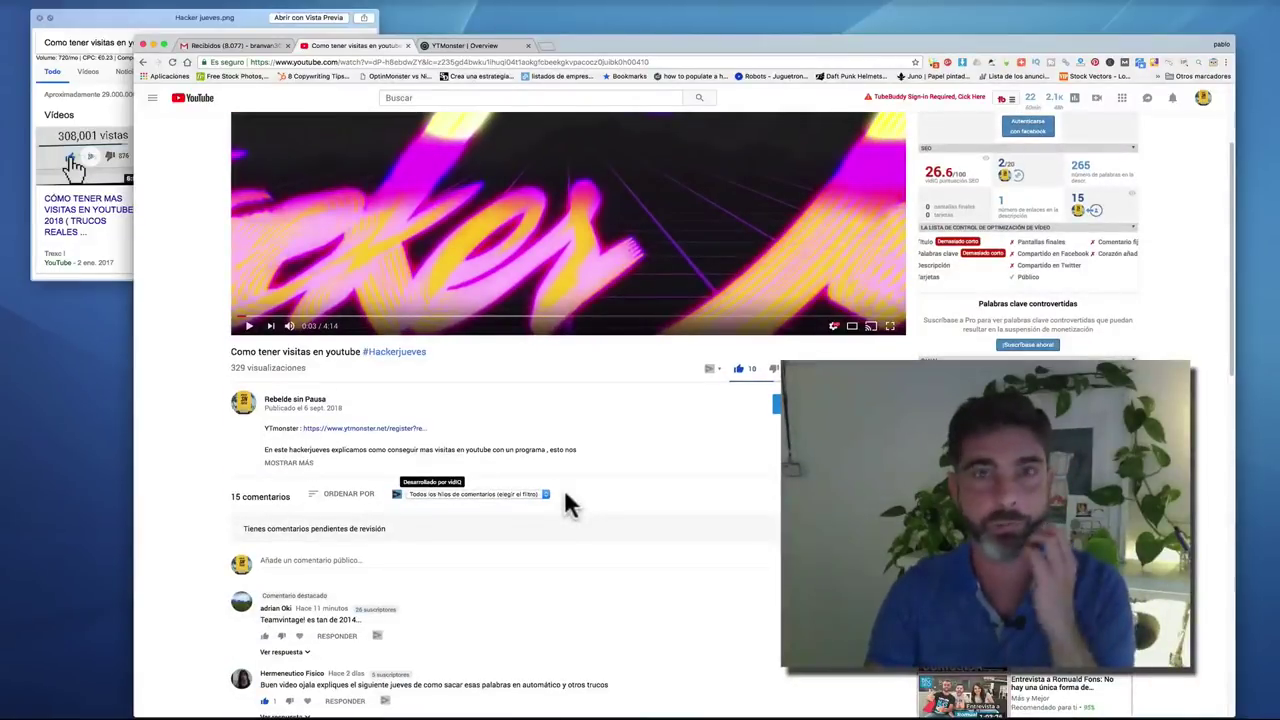
pyautogui.scroll(-1, 565, 503)
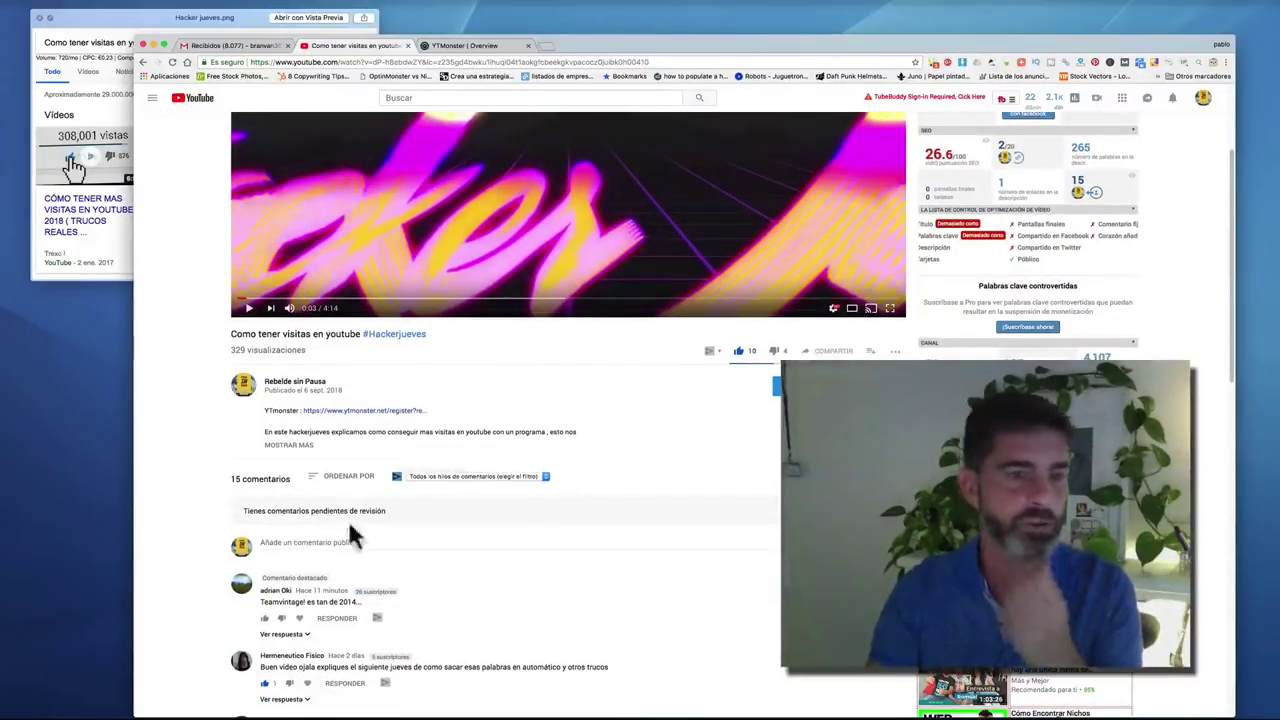
pyautogui.scroll(-3, 508, 530)
pyautogui.scroll(6, 510, 537)
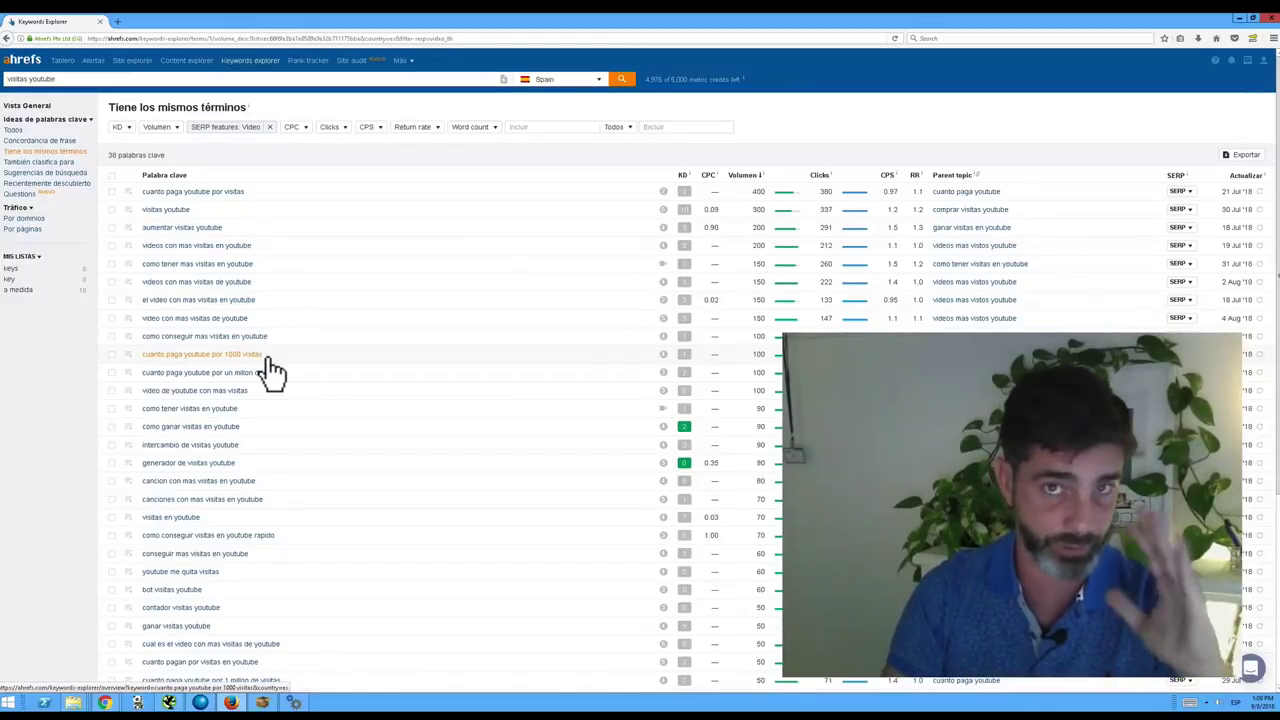
# Run a Spain keyword search for "visitas youtube" in Ahrefs Keywords Explorer and show its question ideas.
pyautogui.click(115, 78)
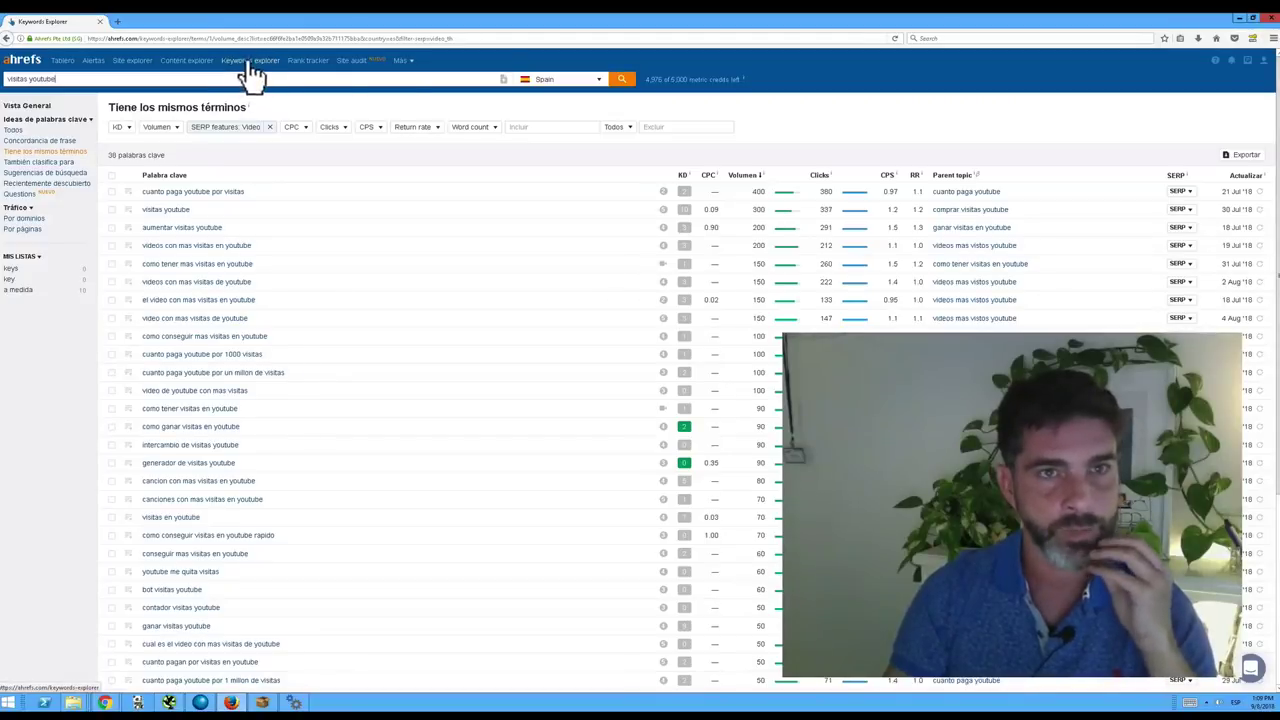
pyautogui.click(620, 80)
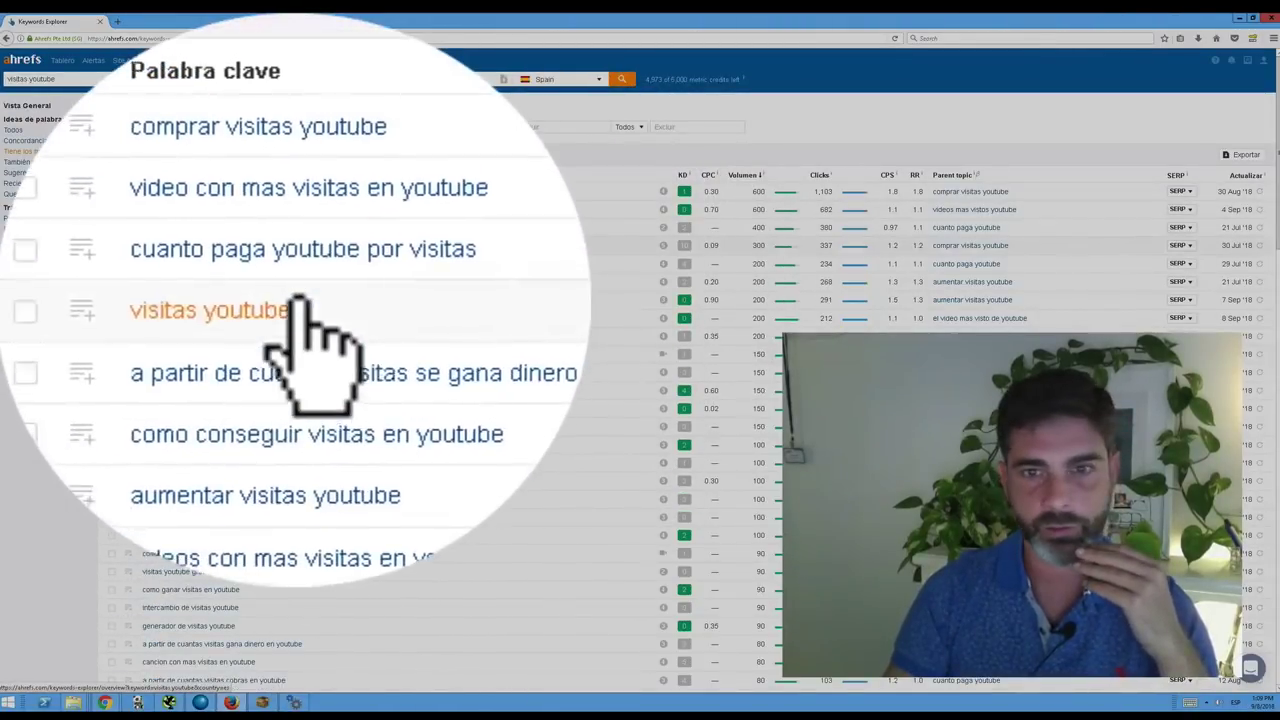
pyautogui.click(78, 298)
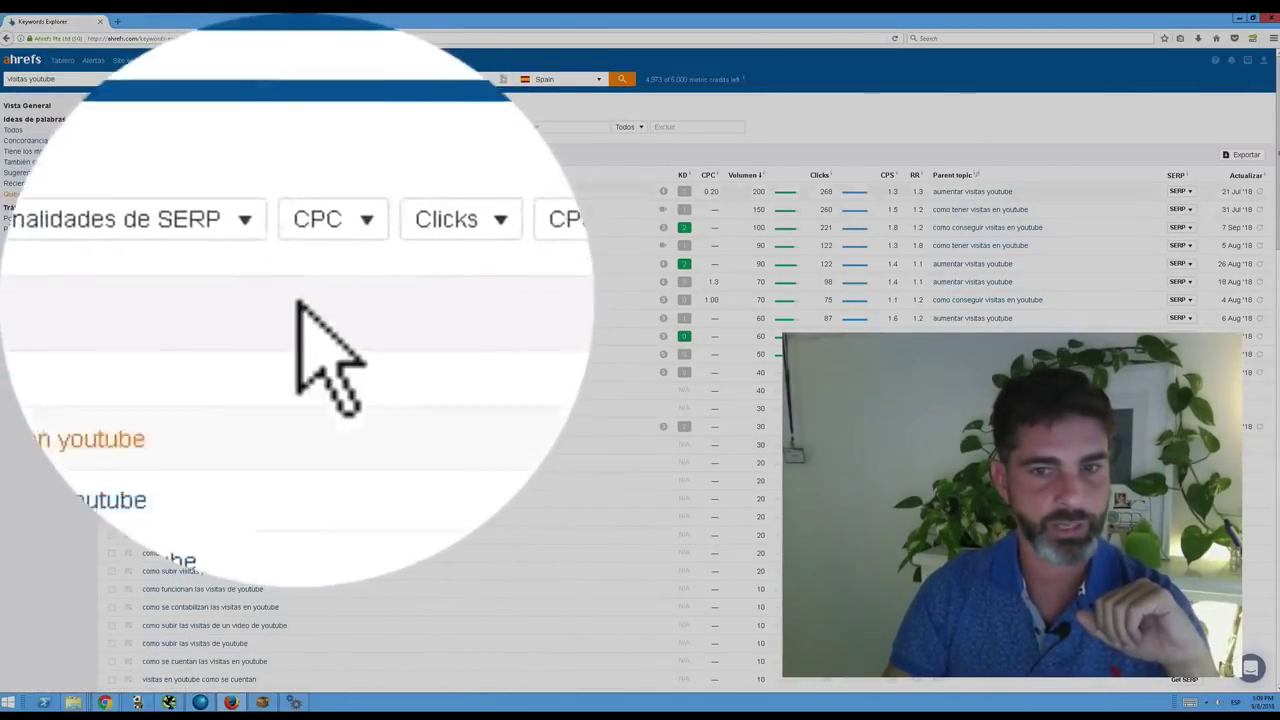
# Filter the question keywords by the Video SERP feature and highlight the CPC of "como conseguir visitas en youtube rapido".
pyautogui.click(355, 127)
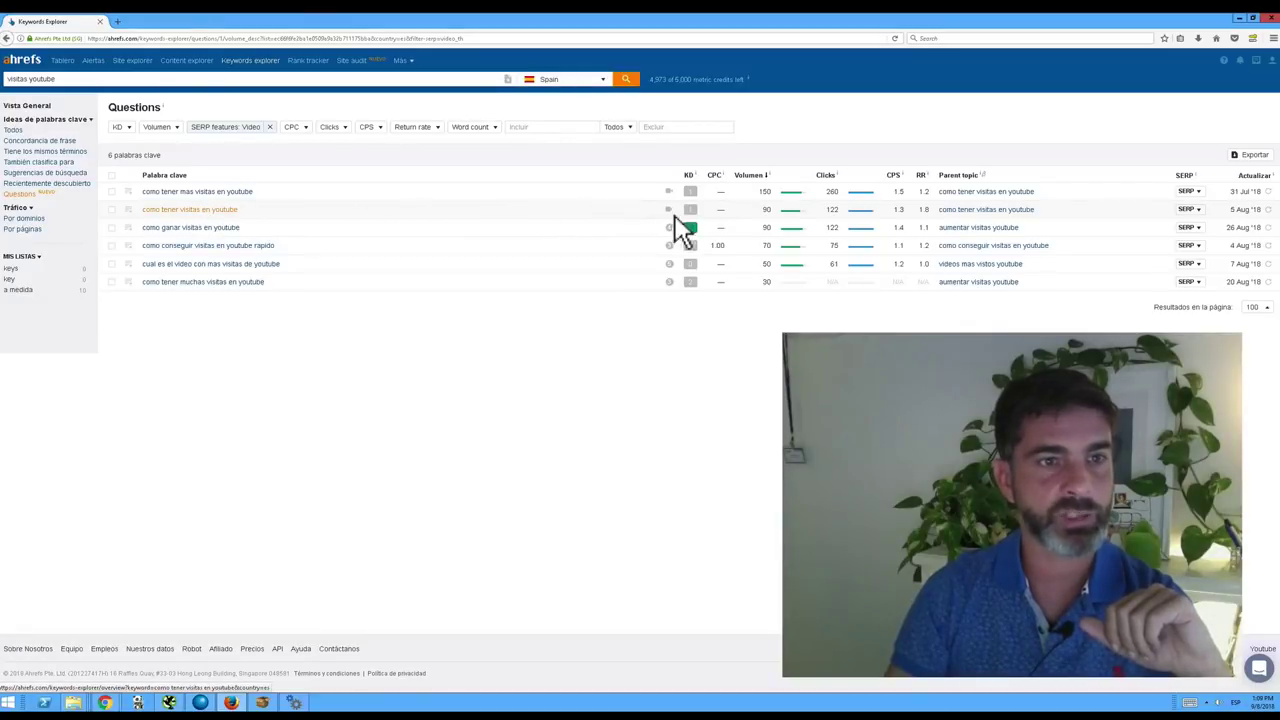
pyautogui.moveTo(696, 222)
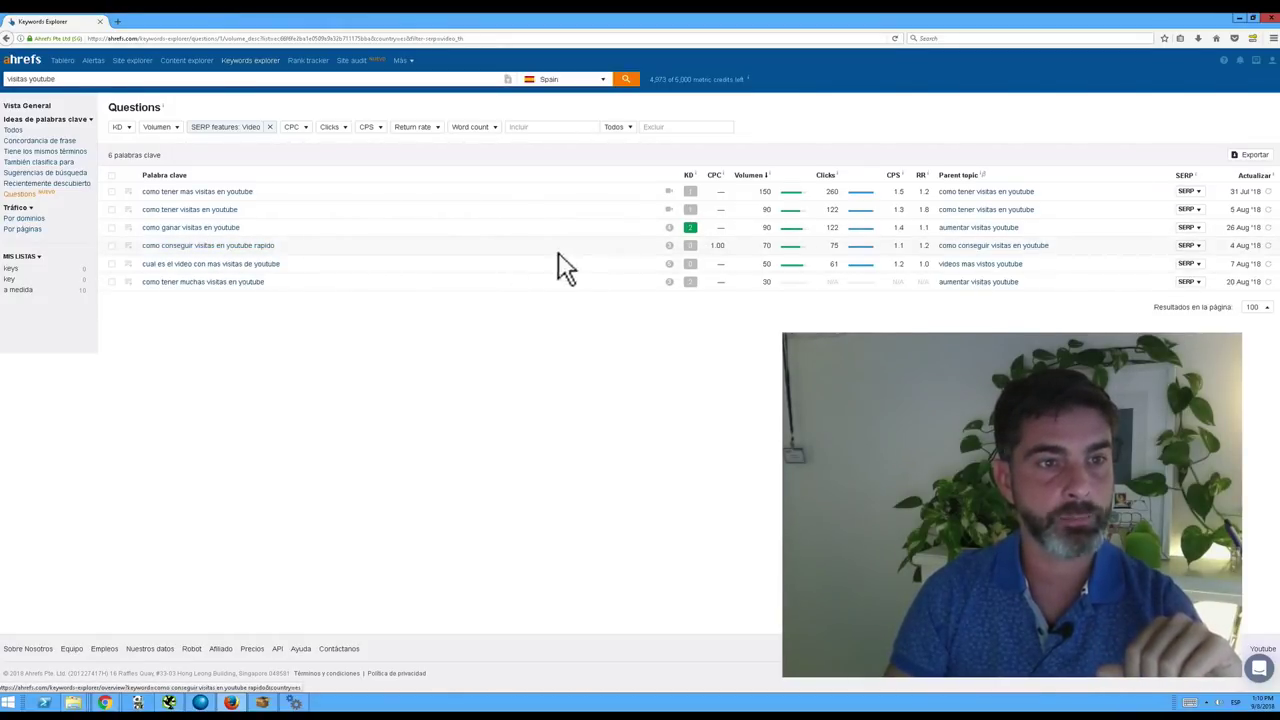
pyautogui.moveTo(712, 246); pyautogui.dragTo(739, 245)
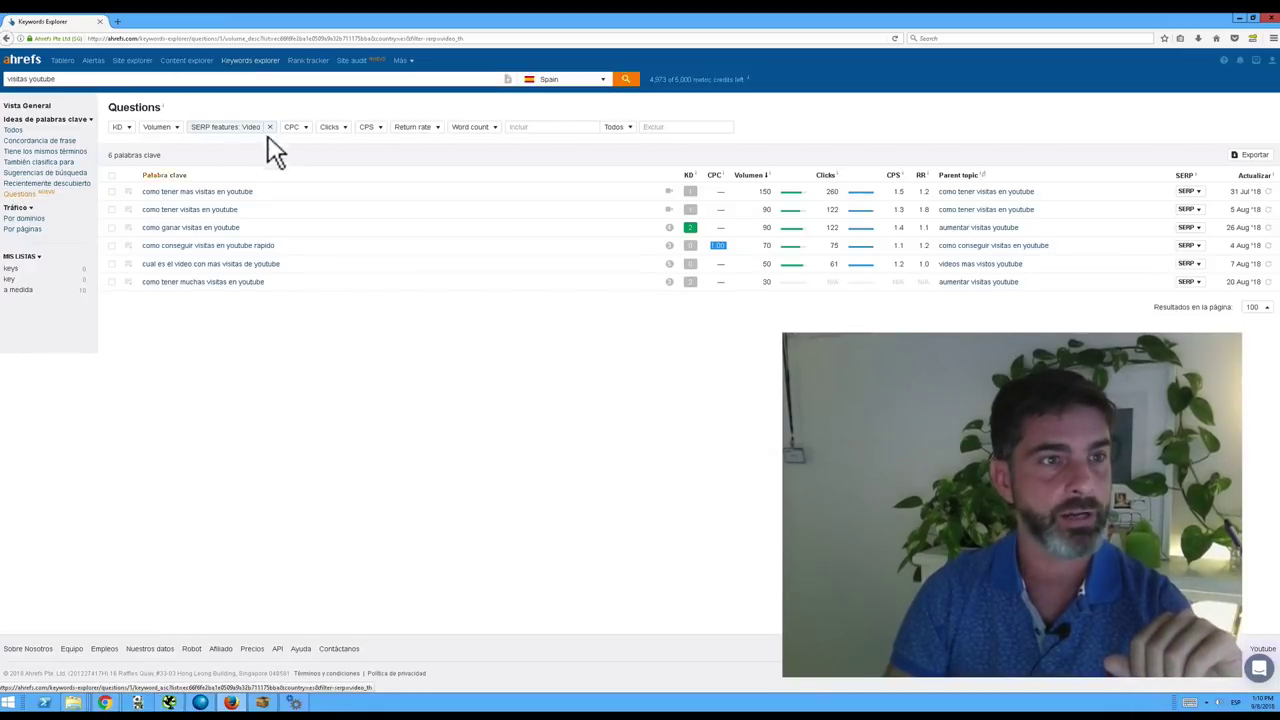
# Search for the keyword "seguros" in Spain and show its question ideas.
pyautogui.click(263, 79)
pyautogui.write('seguros')
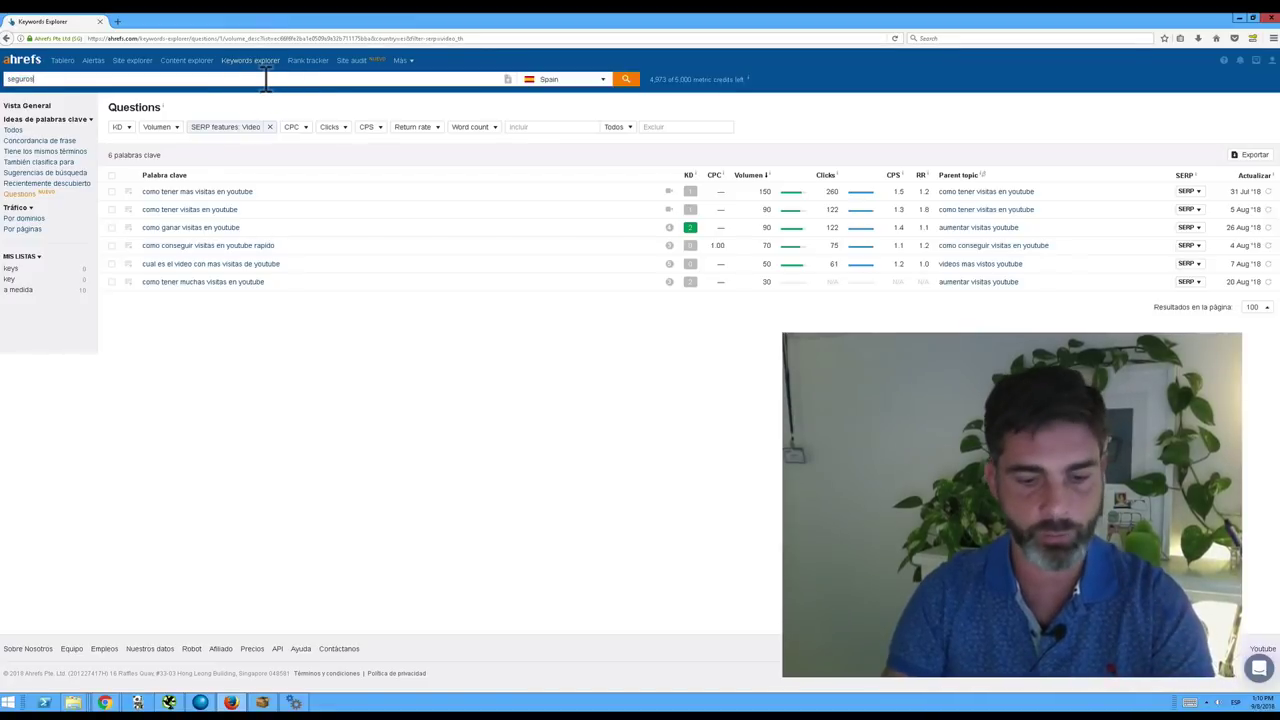
pyautogui.press('Return')
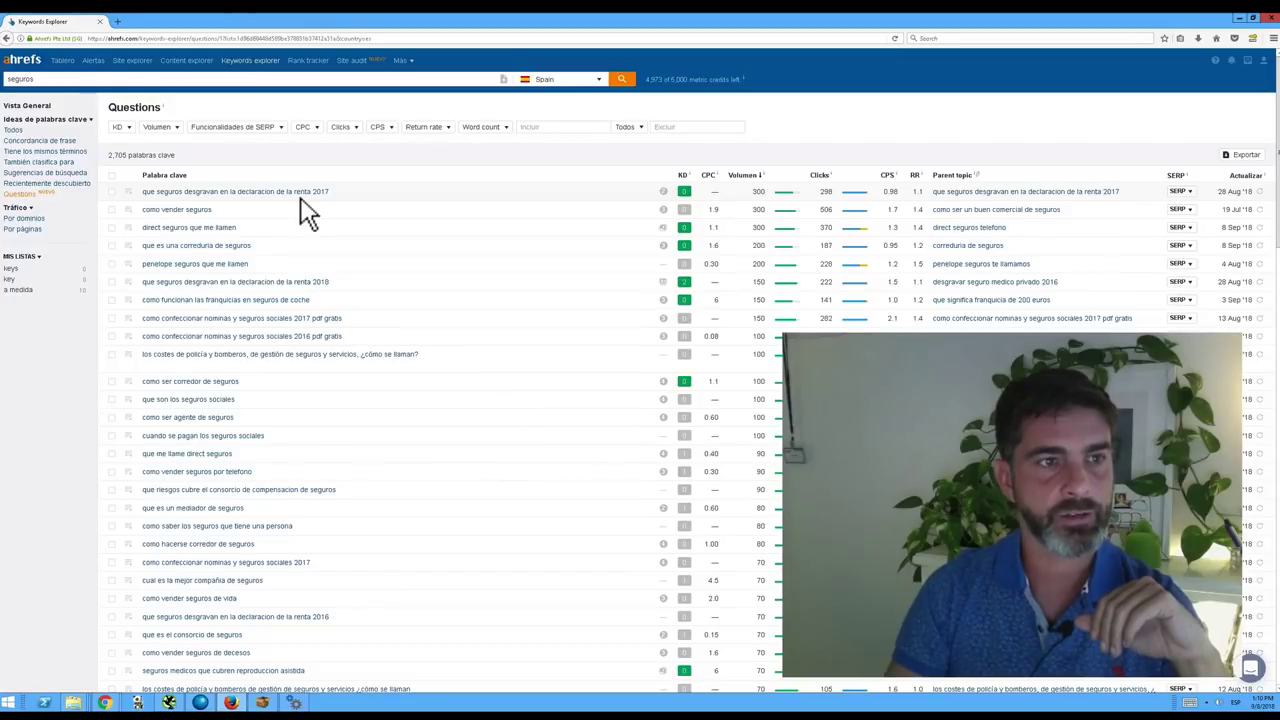
pyautogui.click(15, 196)
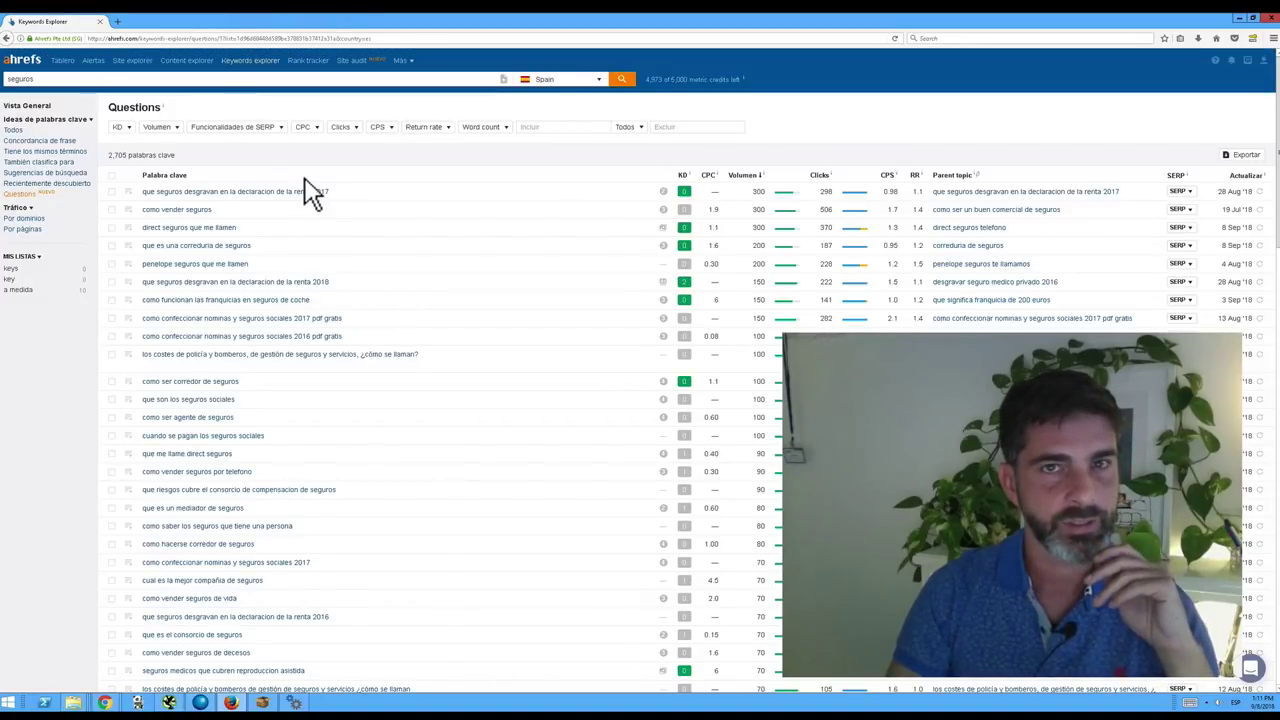
# Filter the "seguros" questions by the Video SERP feature and highlight the CPC of "como vender seguros".
pyautogui.click(275, 130)
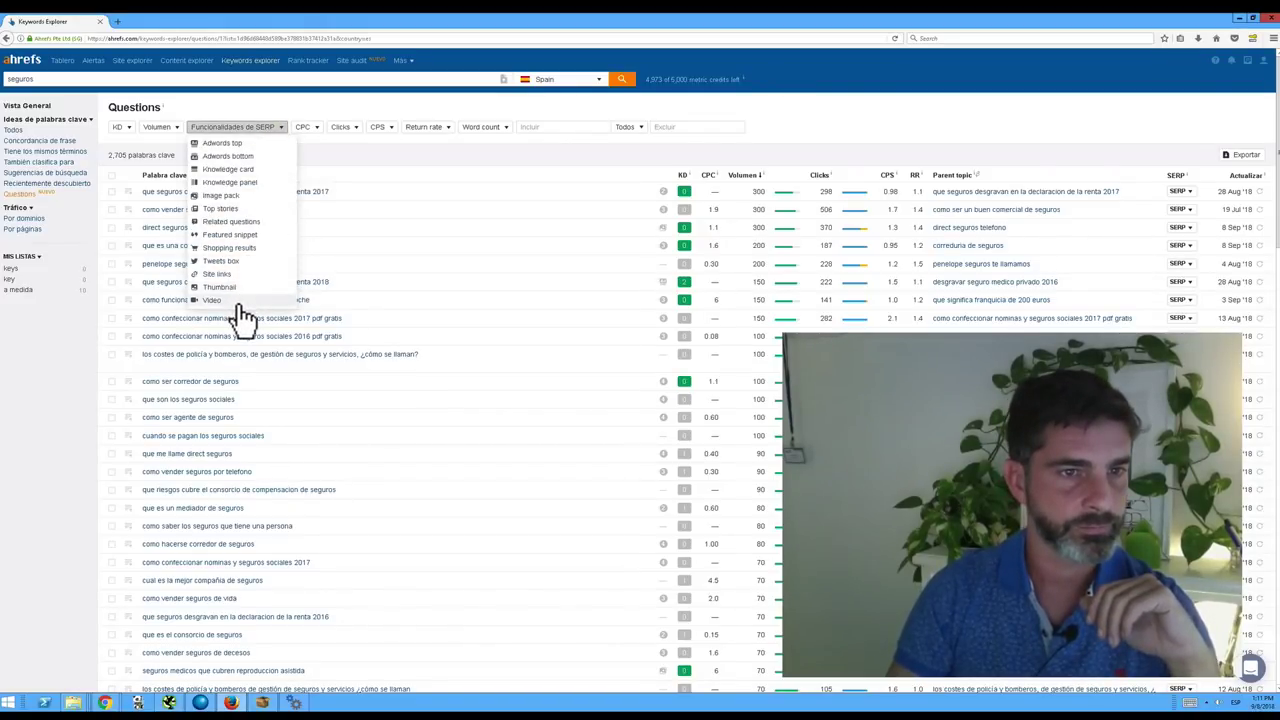
pyautogui.click(212, 300)
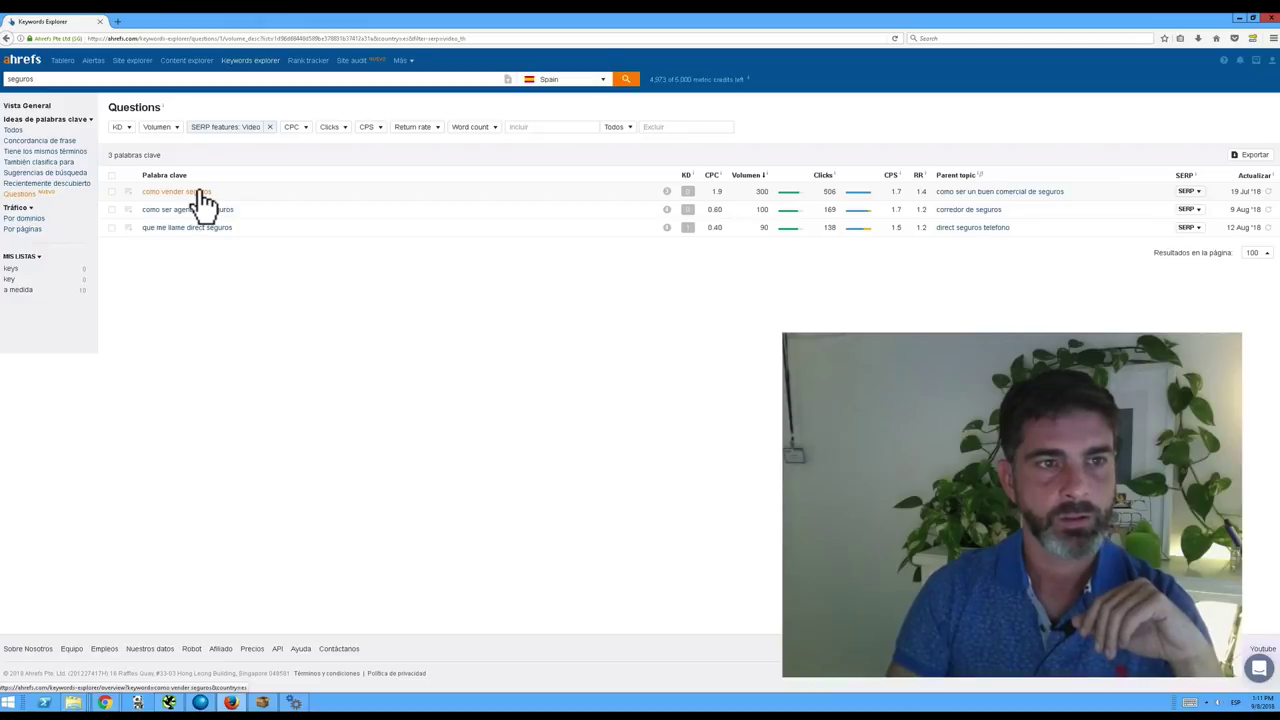
pyautogui.doubleClick(717, 192)
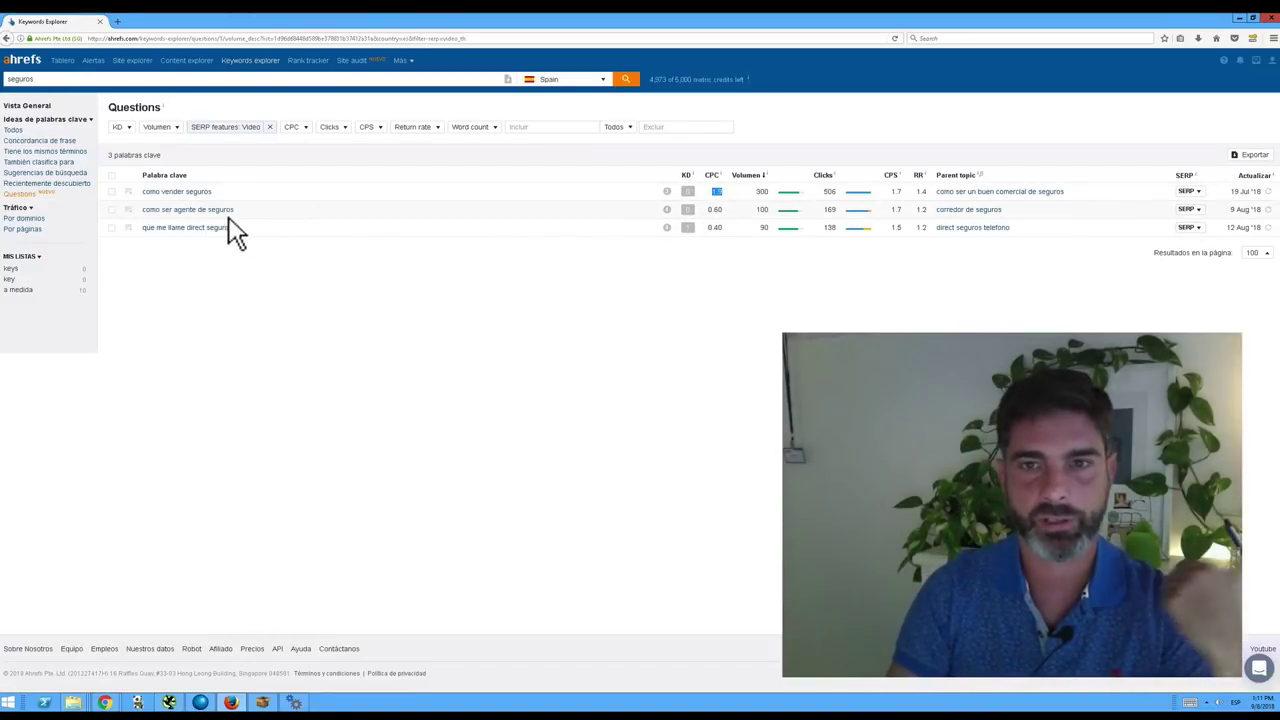
pyautogui.click(716, 191)
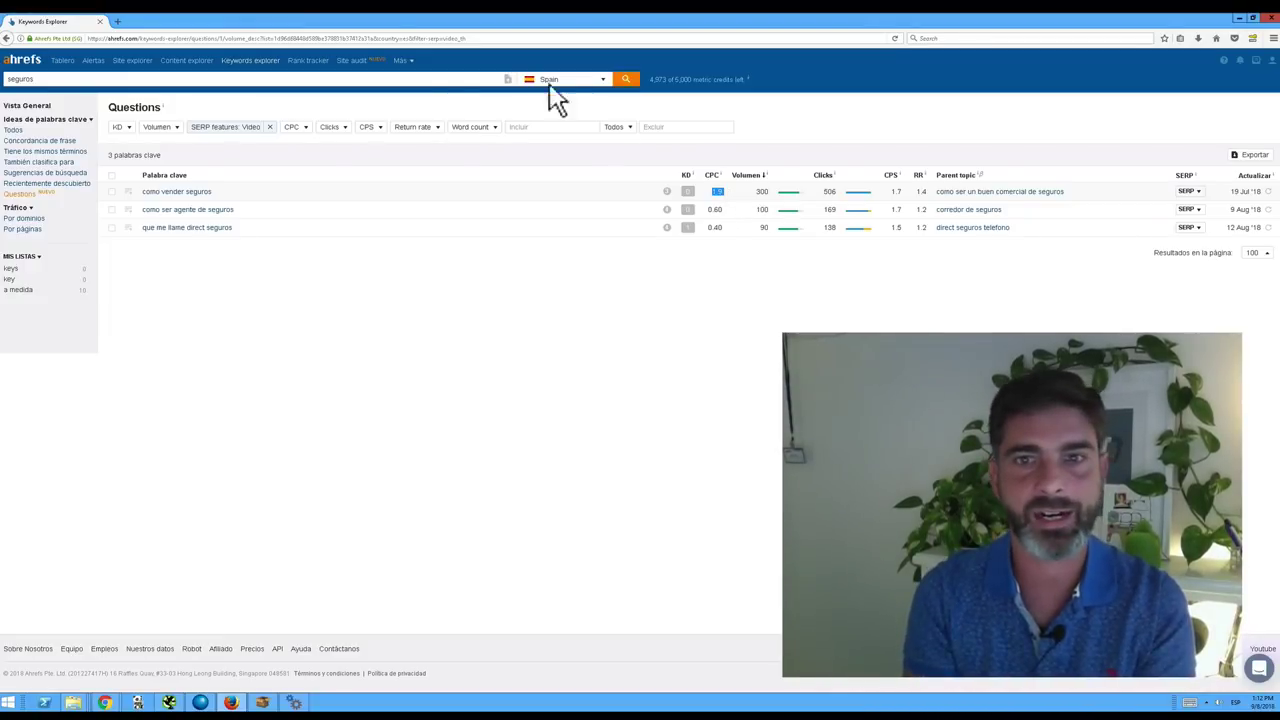
# Switch to the YouTube video page in Chrome and read its comments, highlighting the first word of the featured comment.
pyautogui.click(437, 80)
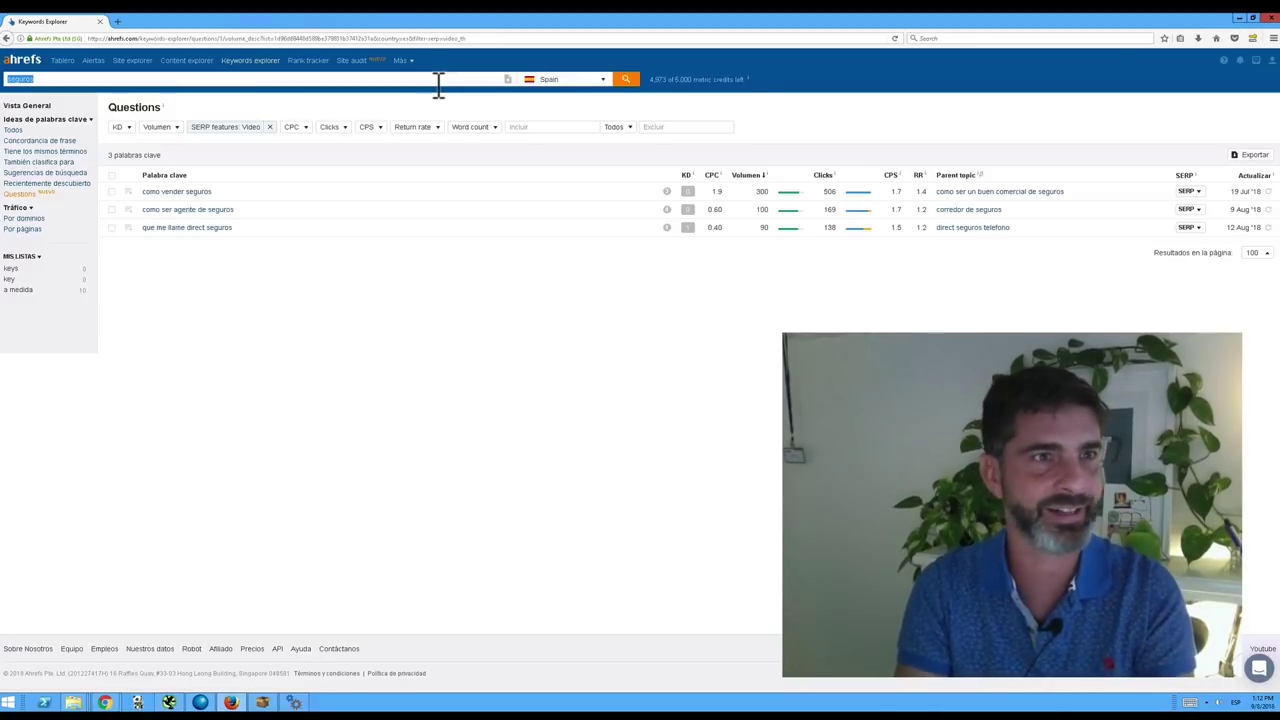
pyautogui.hotkey('ctrl', 'Left')
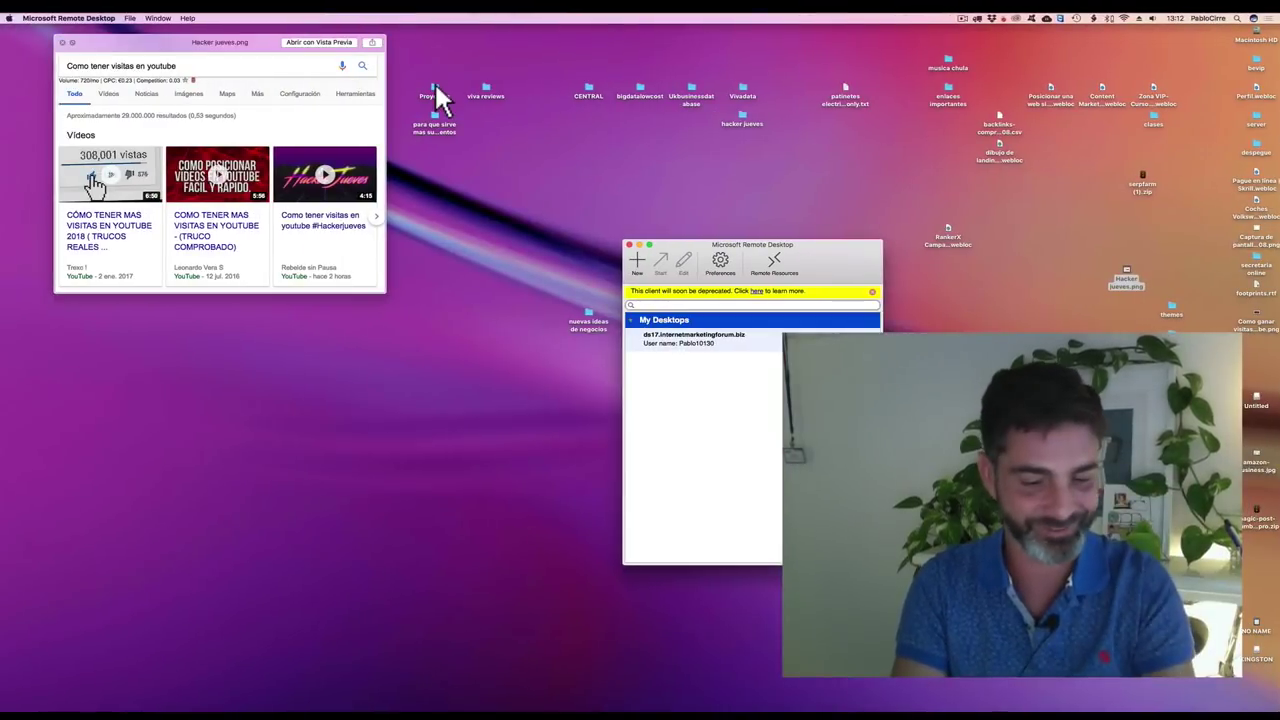
pyautogui.hotkey('ctrl', 'Left')
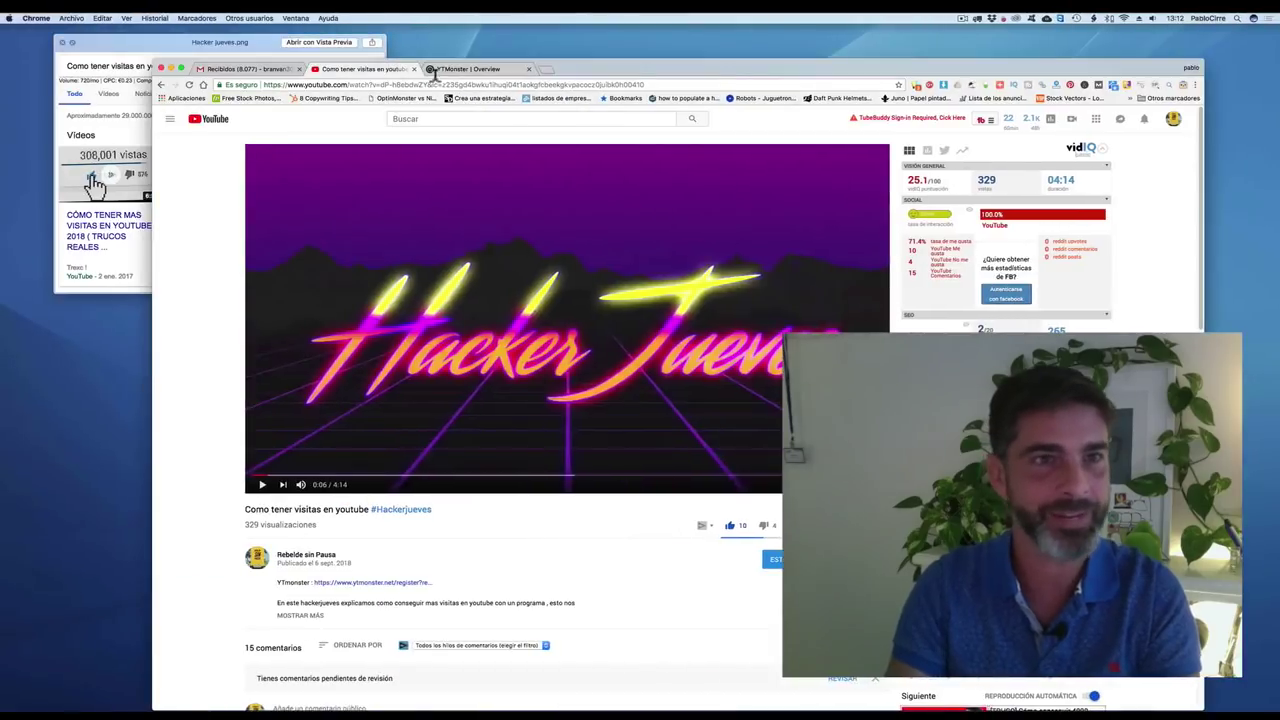
pyautogui.scroll(-5, 608, 501)
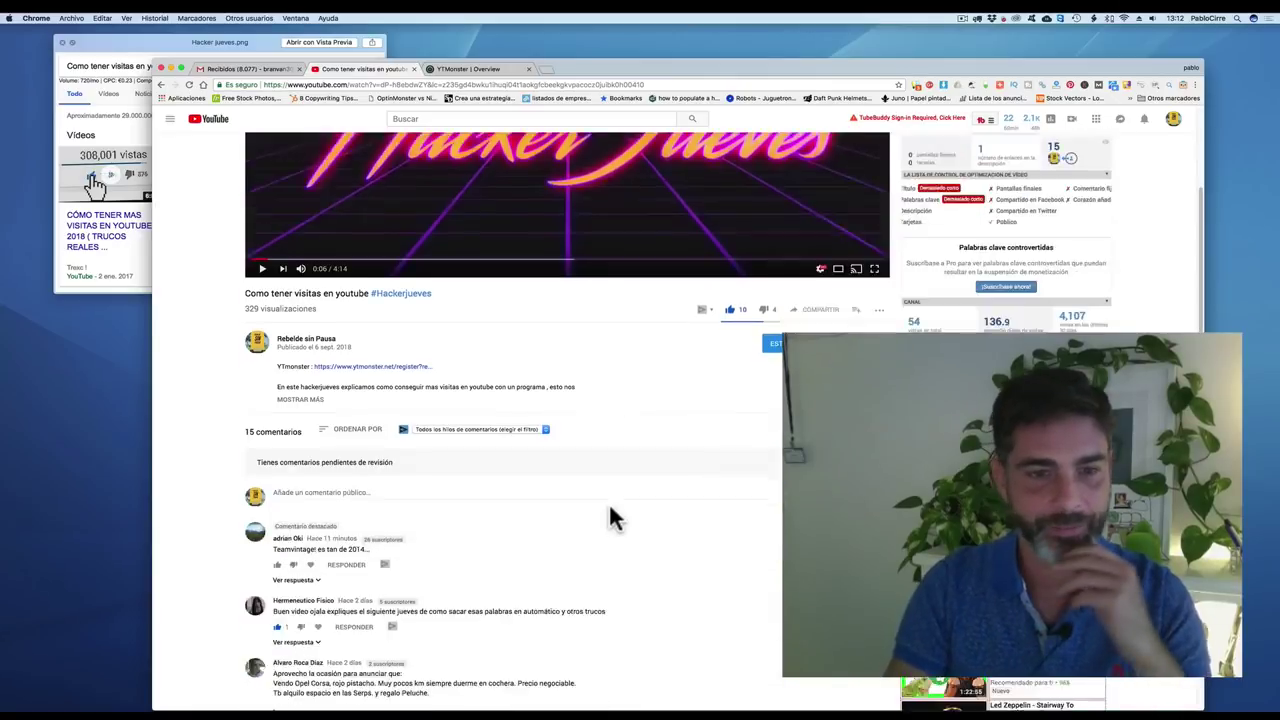
pyautogui.scroll(-1, 610, 507)
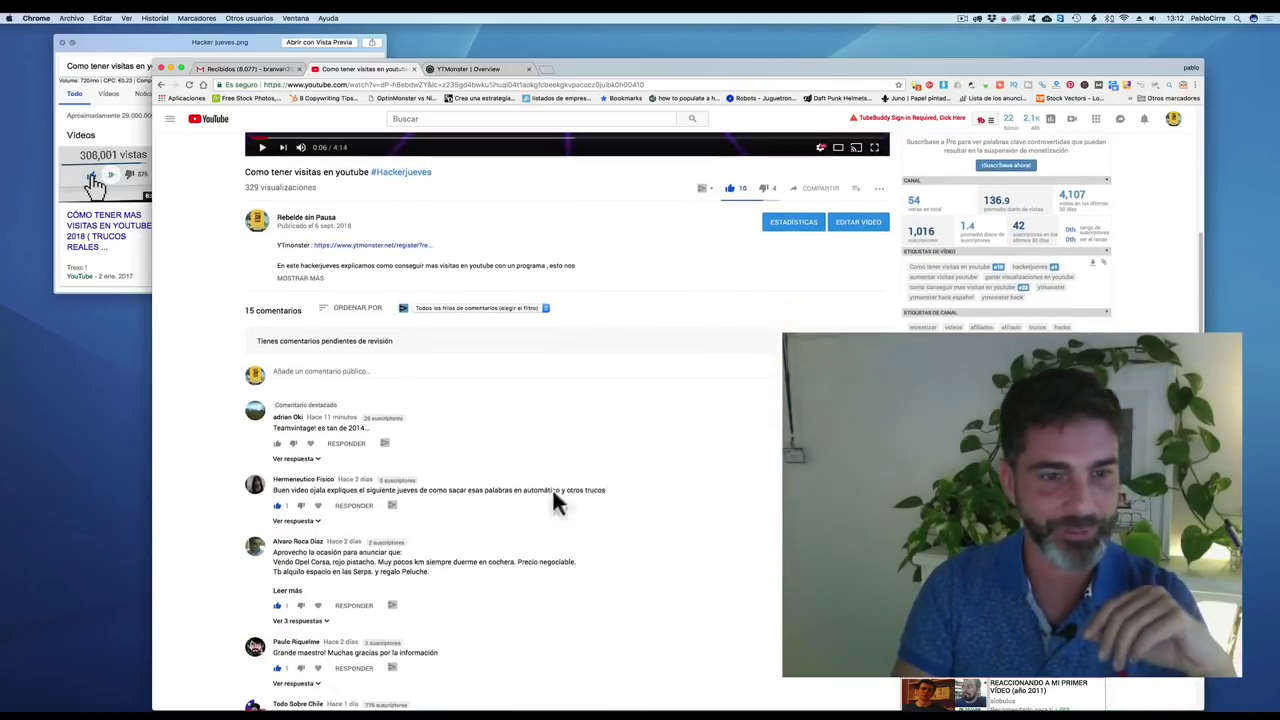
pyautogui.doubleClick(291, 425)
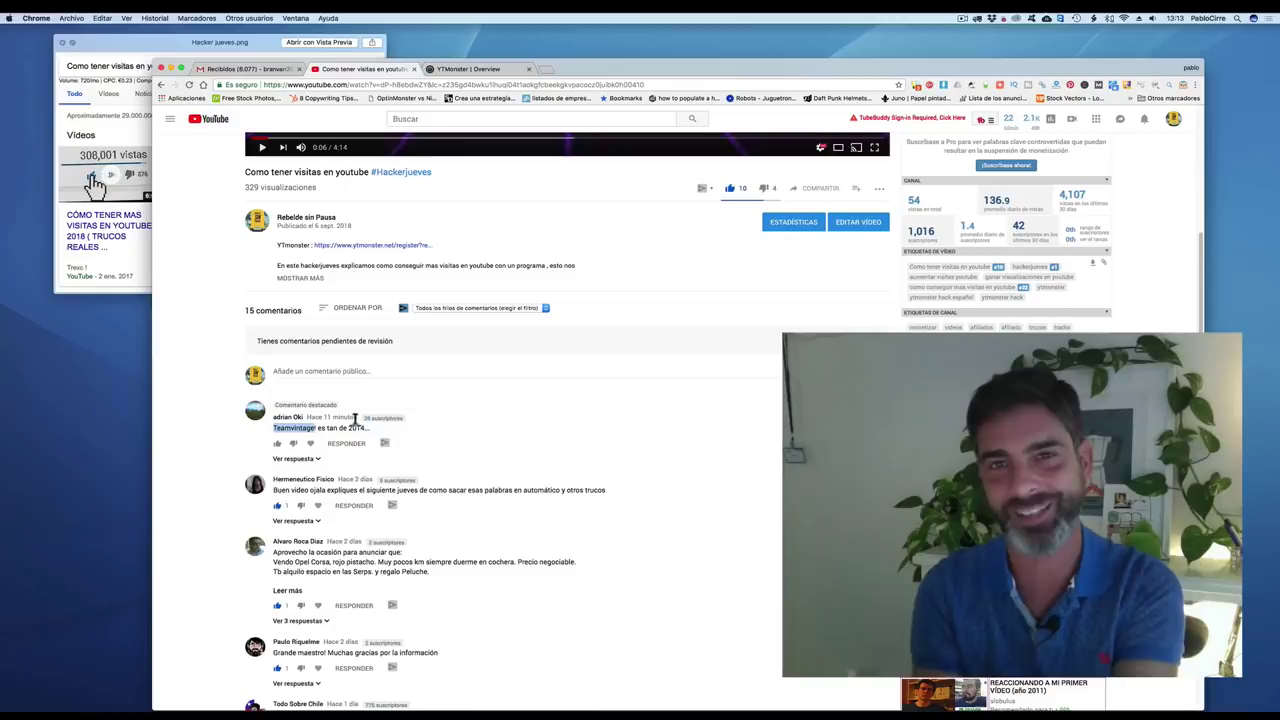
pyautogui.scroll(-1, 337, 465)
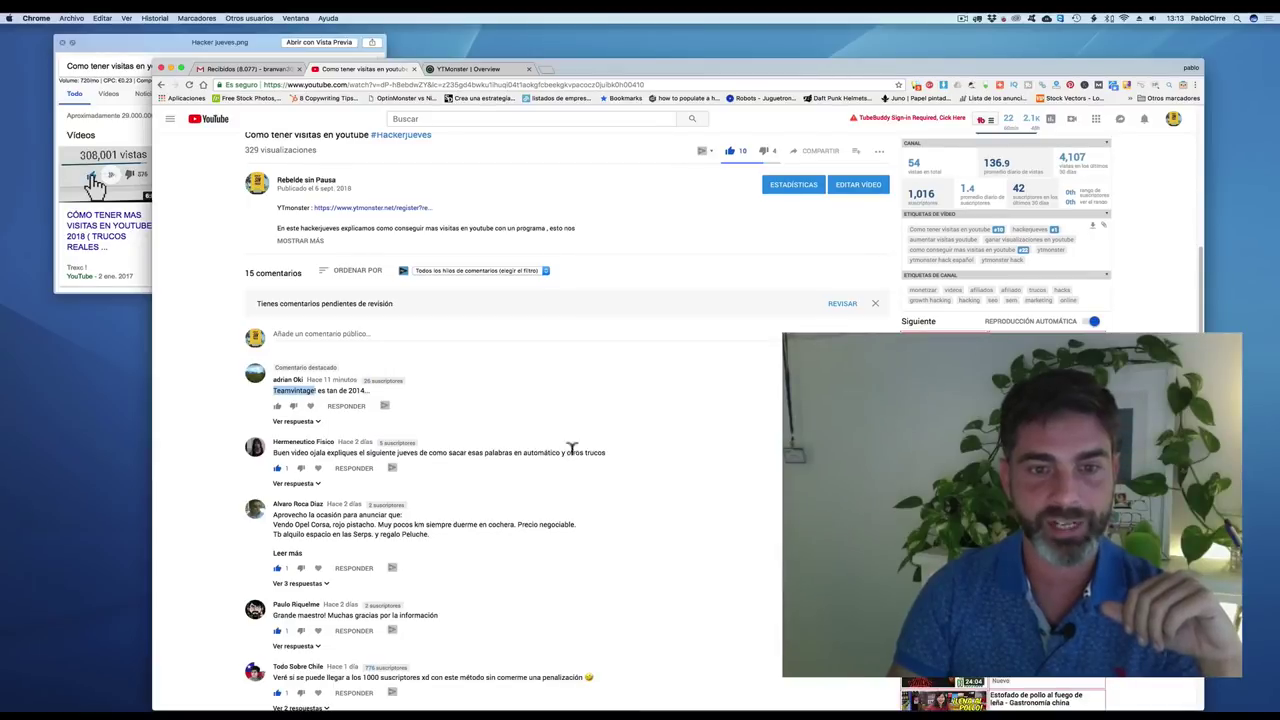
pyautogui.scroll(-1, 570, 450)
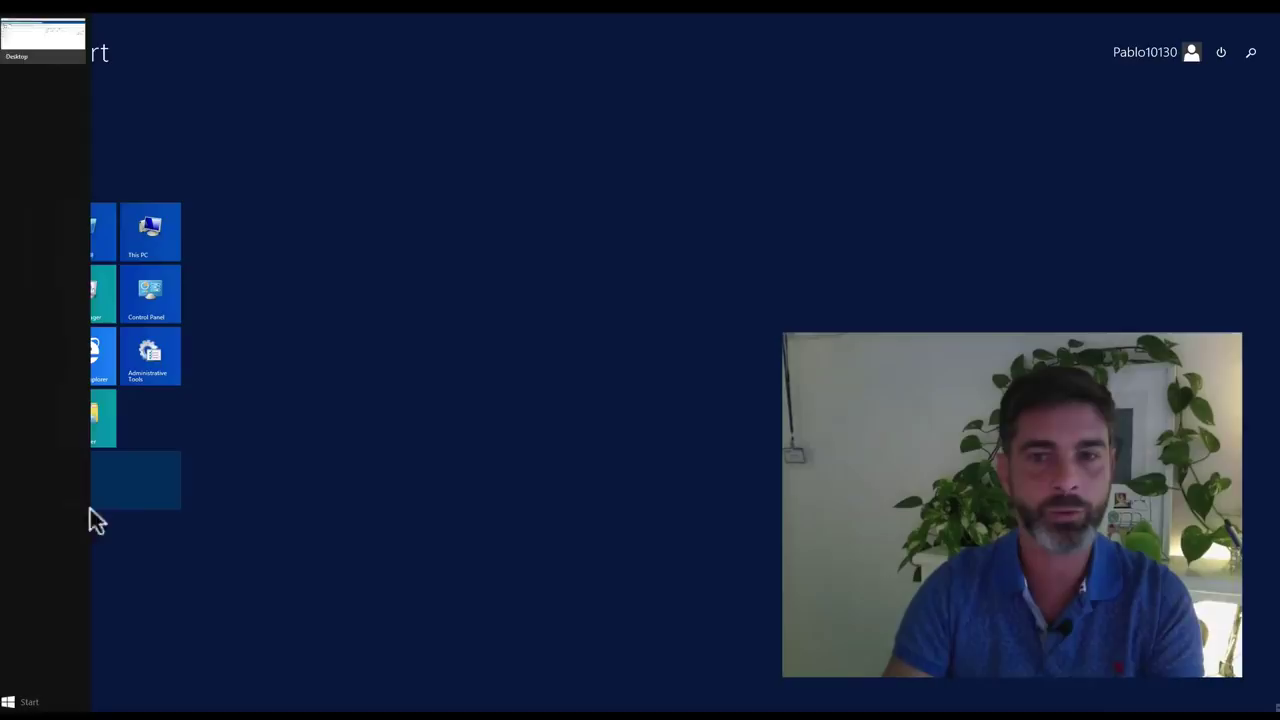
# Return to Ahrefs Keywords Explorer on the remote desktop and search for the keyword "comprar coche".
pyautogui.click(127, 476)
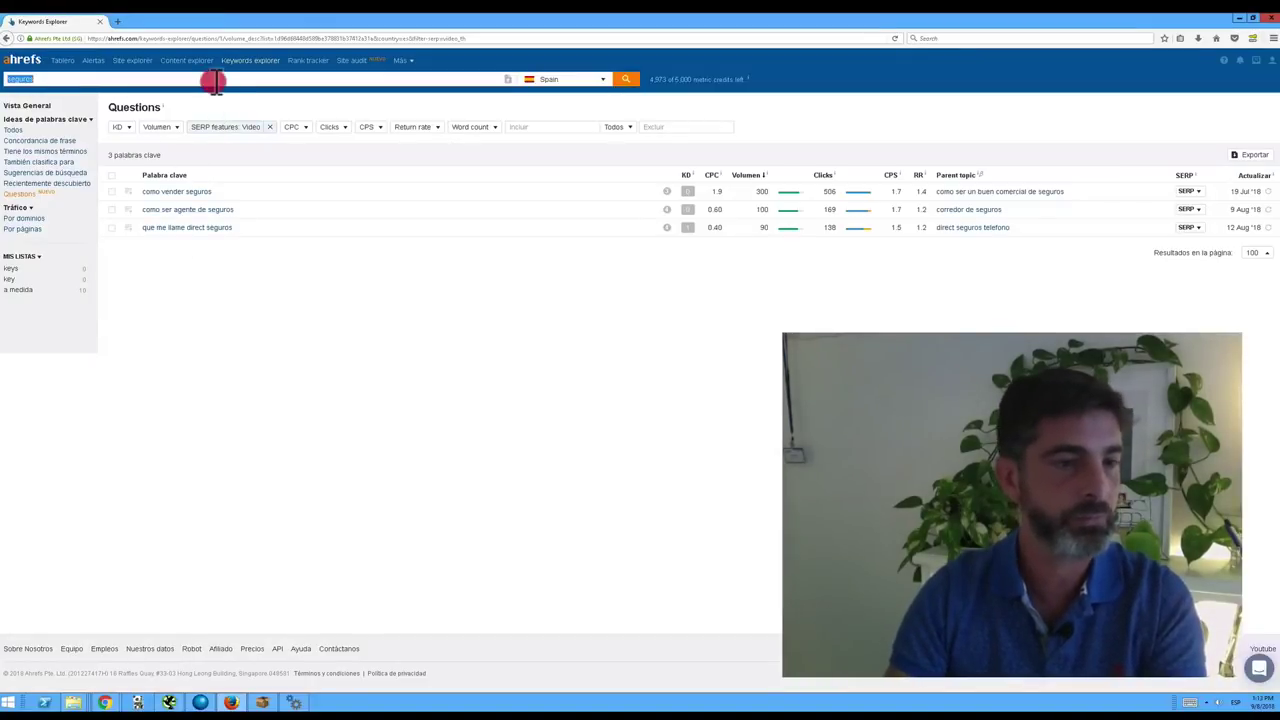
pyautogui.write('coc')
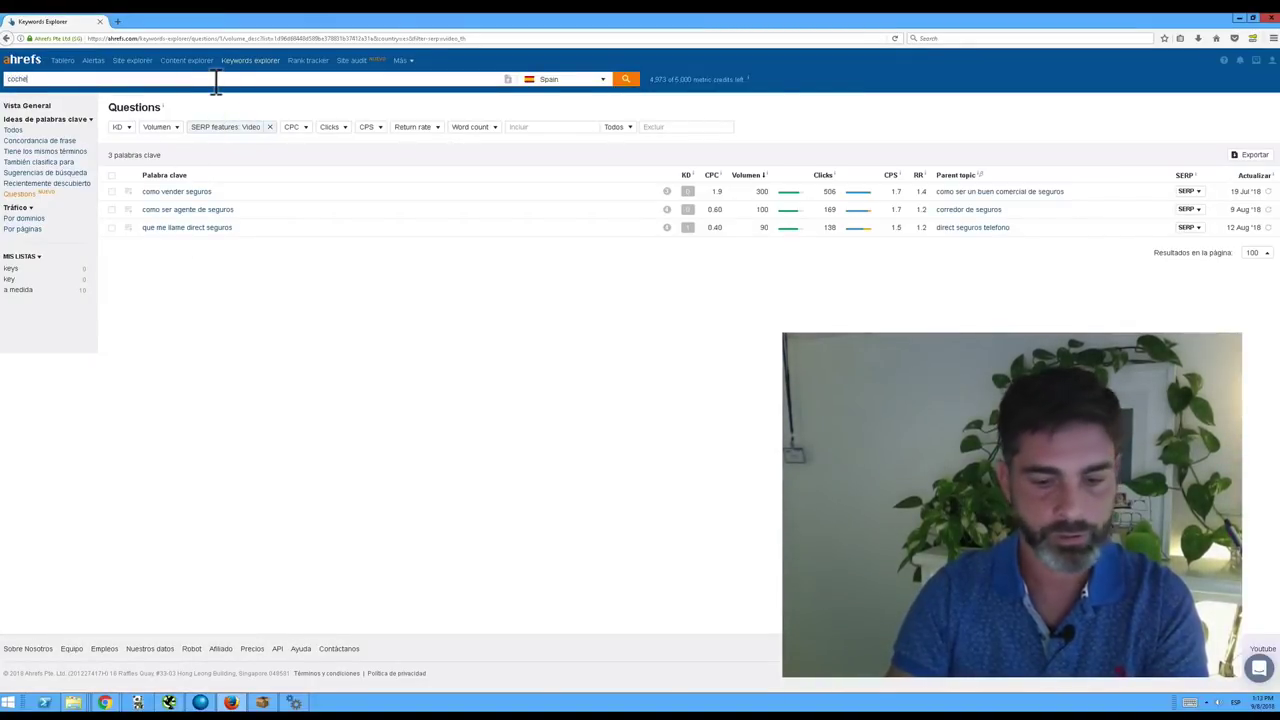
pyautogui.write('he')
pyautogui.press('BackSpace')
pyautogui.press('BackSpace')
pyautogui.press('BackSpace')
pyautogui.press('BackSpace')
pyautogui.press('BackSpace')
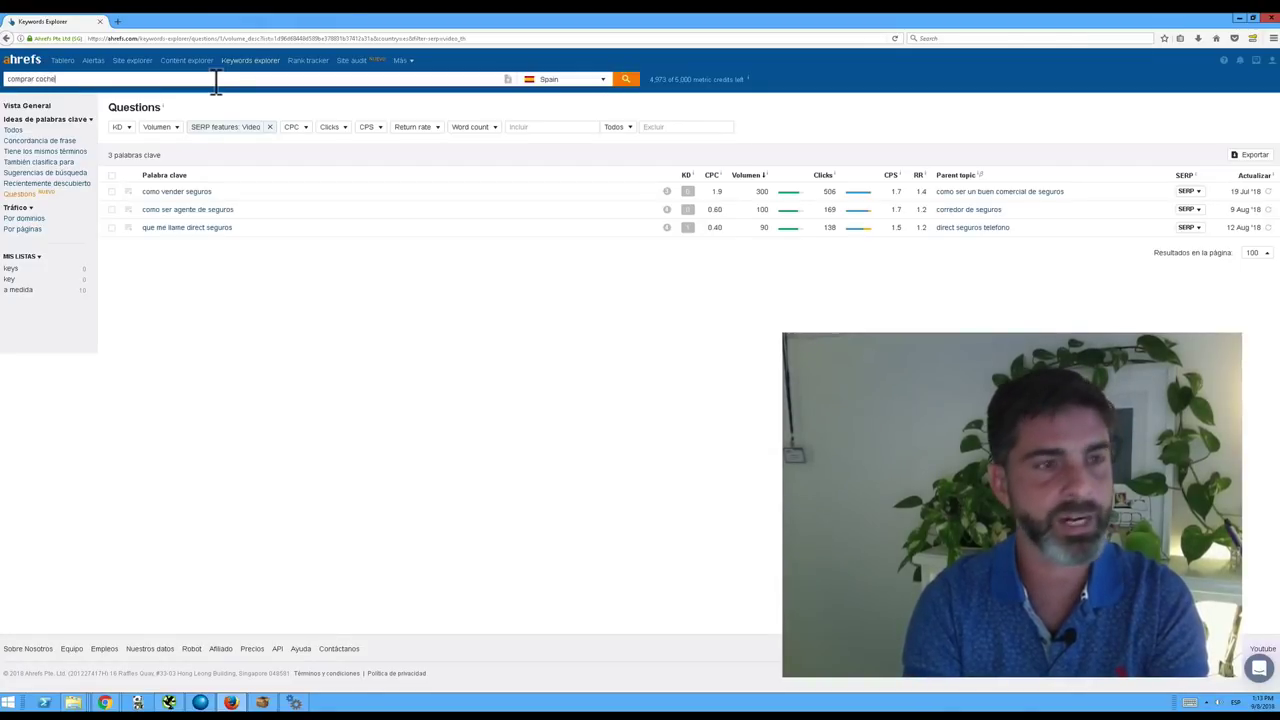
pyautogui.write('comprar coche')
pyautogui.press('Return')
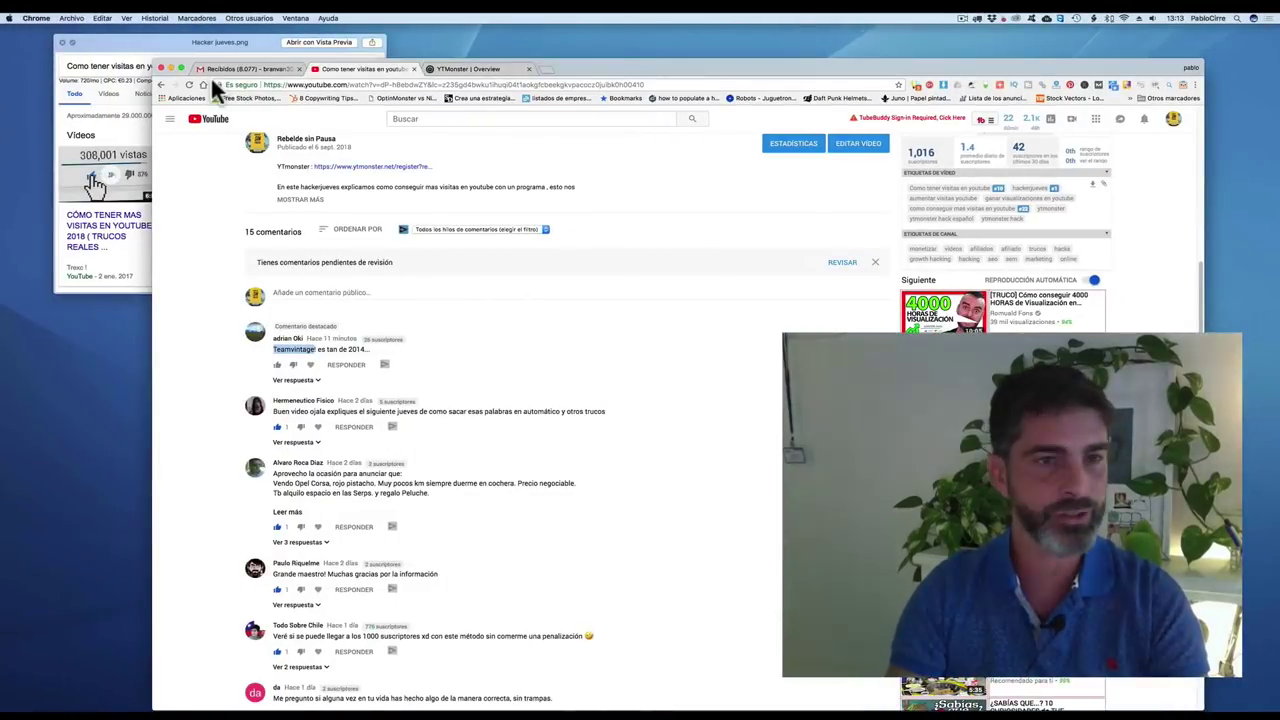
# Go back to the "comprar coche" question ideas and filter them by the Video SERP feature.
pyautogui.hotkey('ctrl', 'Right')
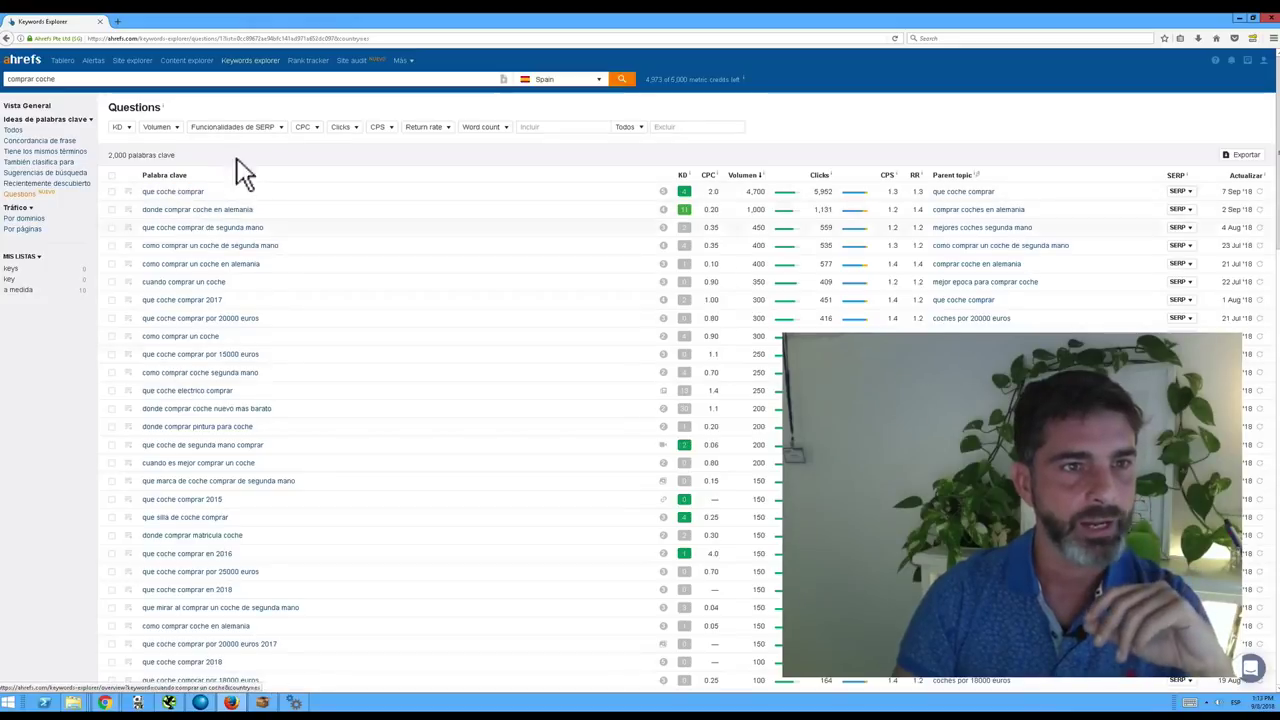
pyautogui.click(258, 129)
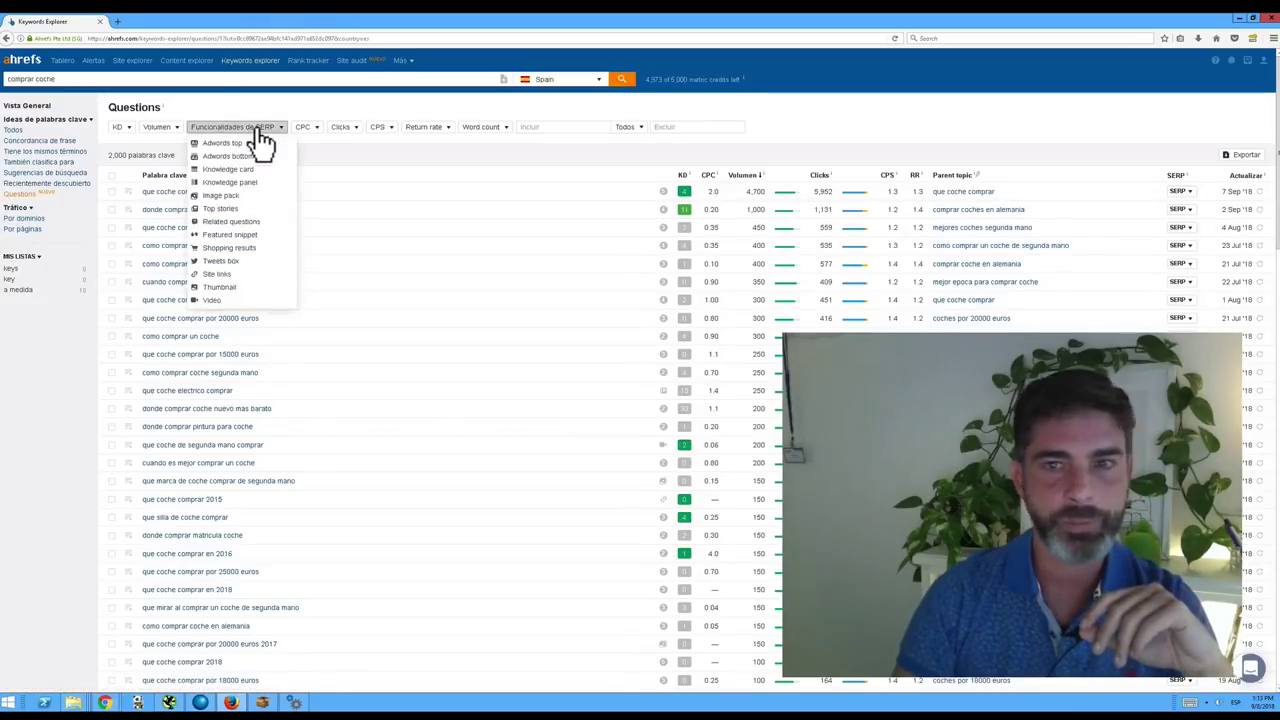
pyautogui.click(228, 300)
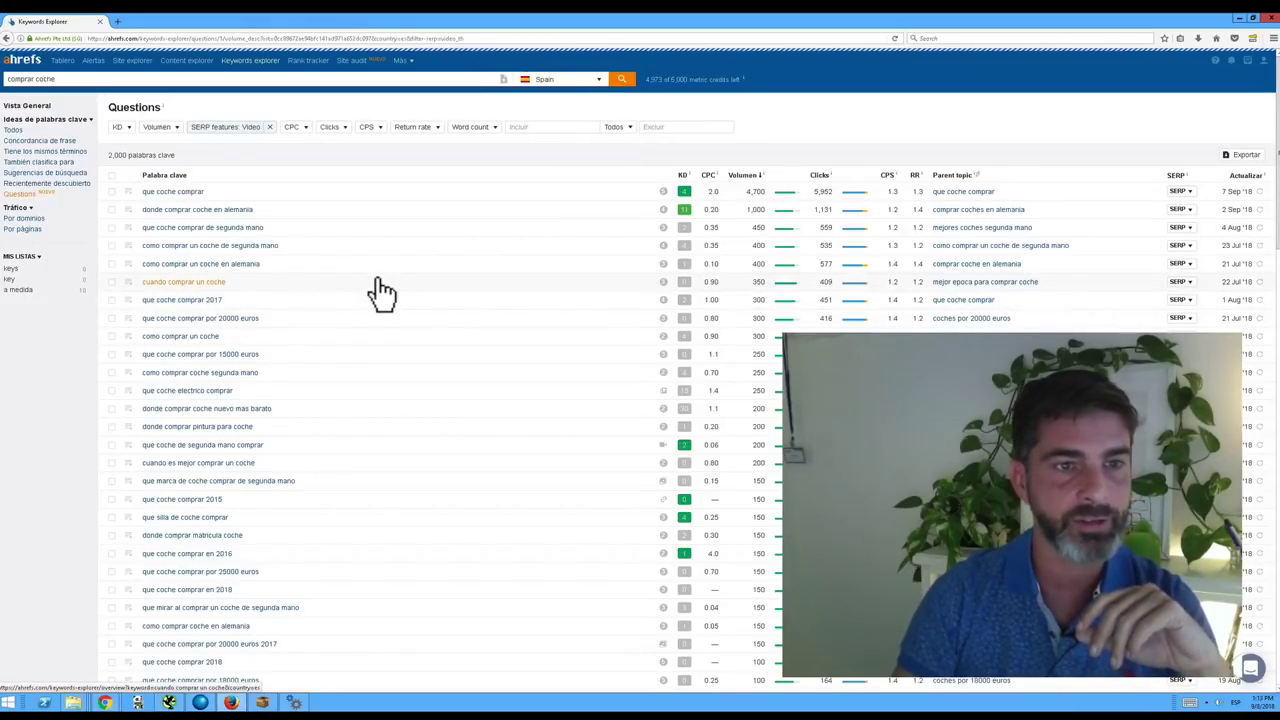